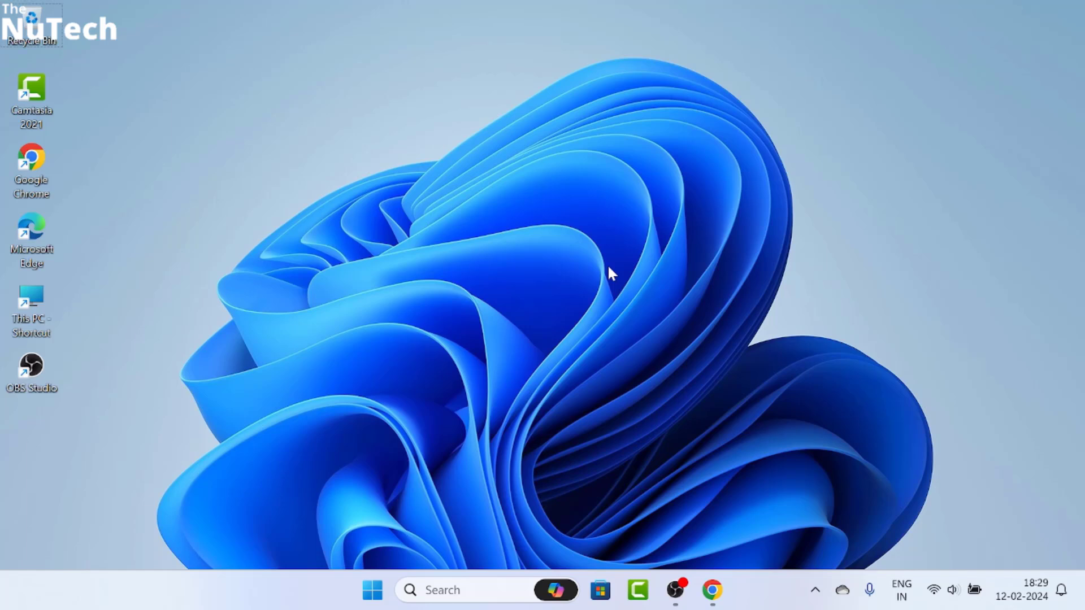
# Open the Run dialog from the Start button's right-click menu and enter ncpa.cpl.
pyautogui.press('super+r')
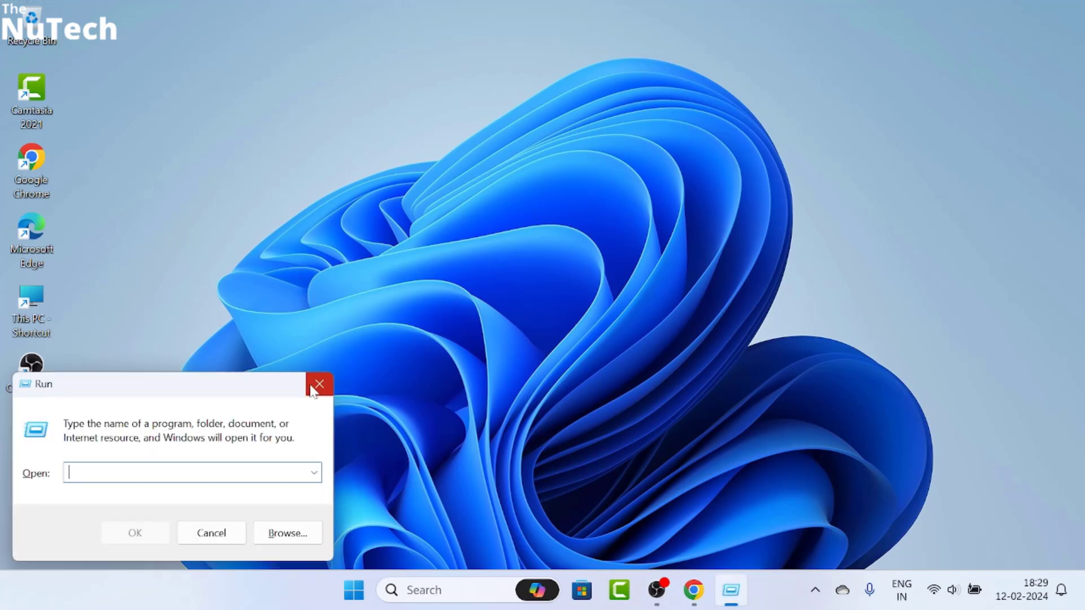
pyautogui.click(312, 389)
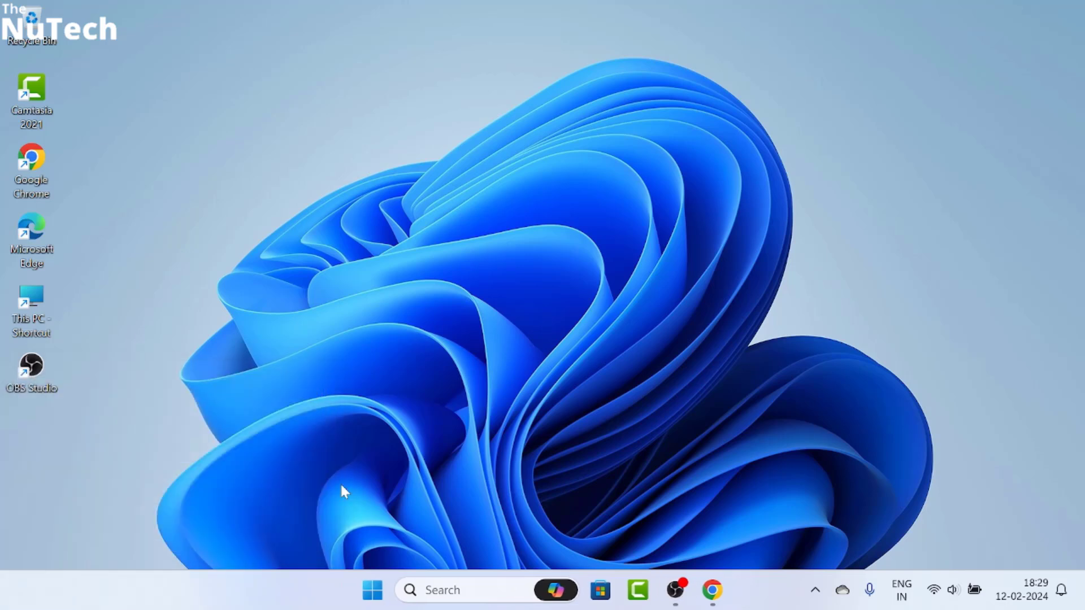
pyautogui.rightClick(372, 591)
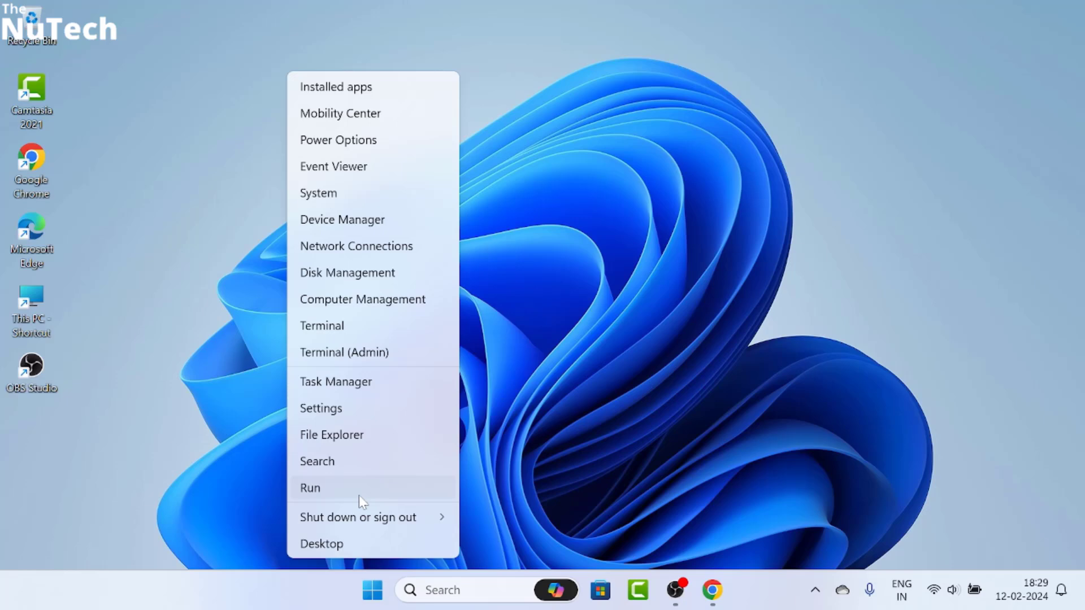
pyautogui.click(358, 491)
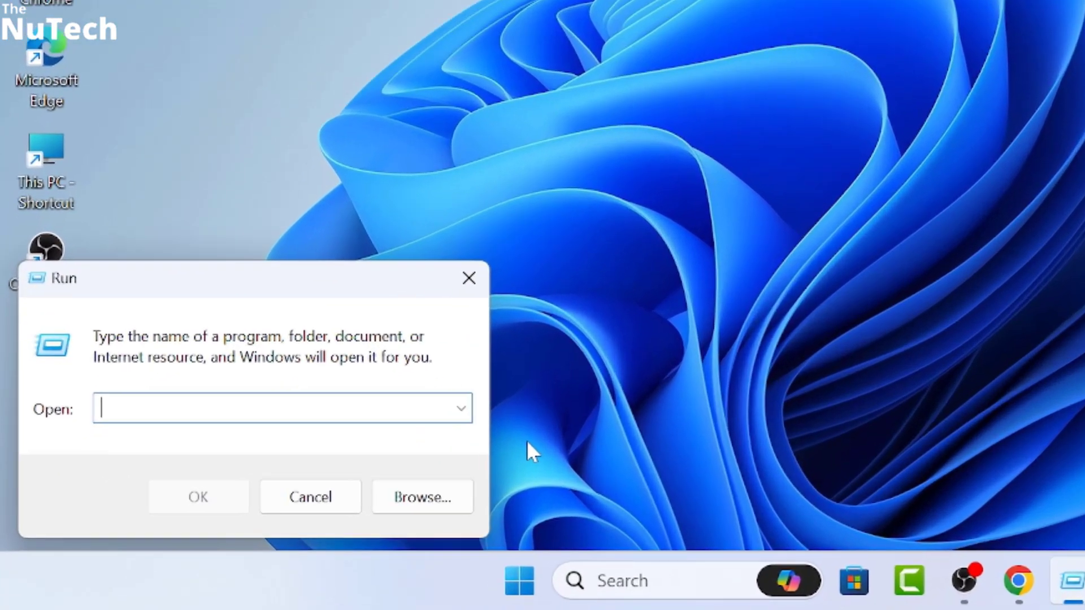
pyautogui.write('ncpa.cpl')
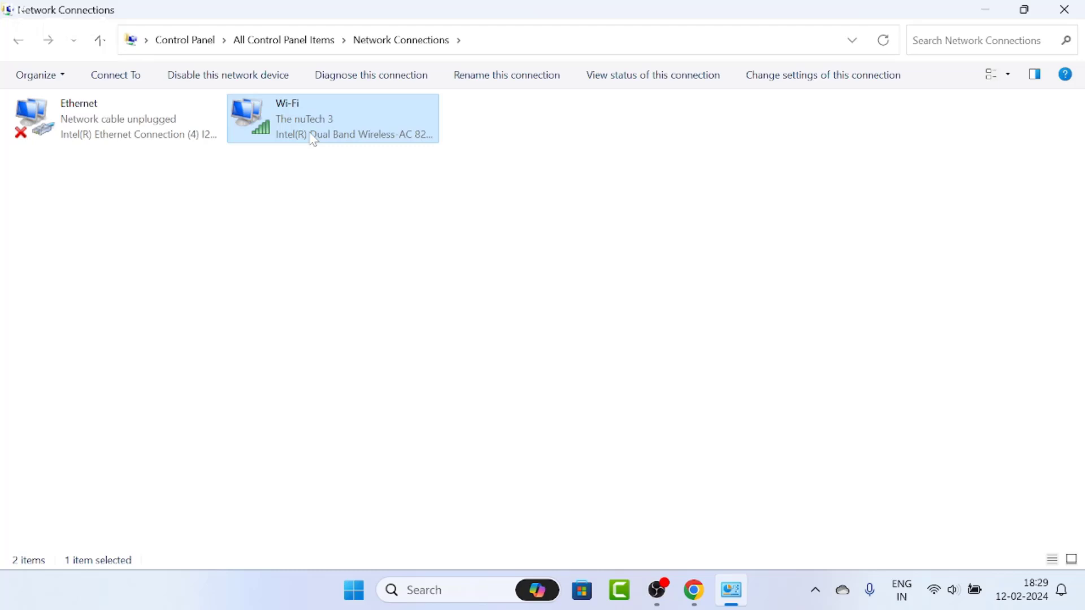
# Open the Wi-Fi connection's properties and its Internet Protocol Version 4 (TCP/IPv4) settings.
pyautogui.rightClick(314, 140)
pyautogui.click(361, 311)
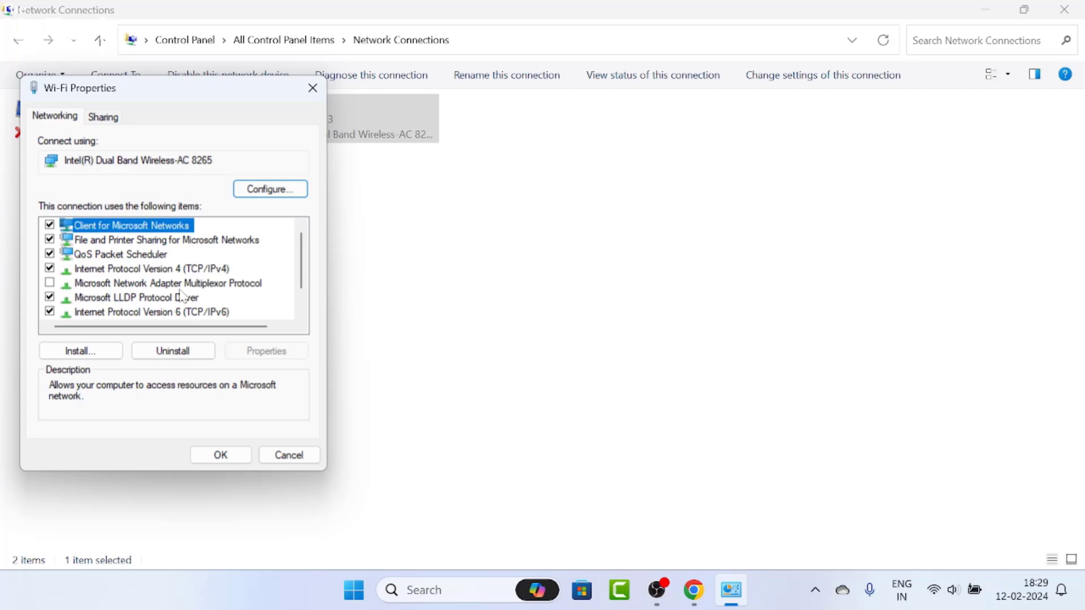
pyautogui.click(145, 270)
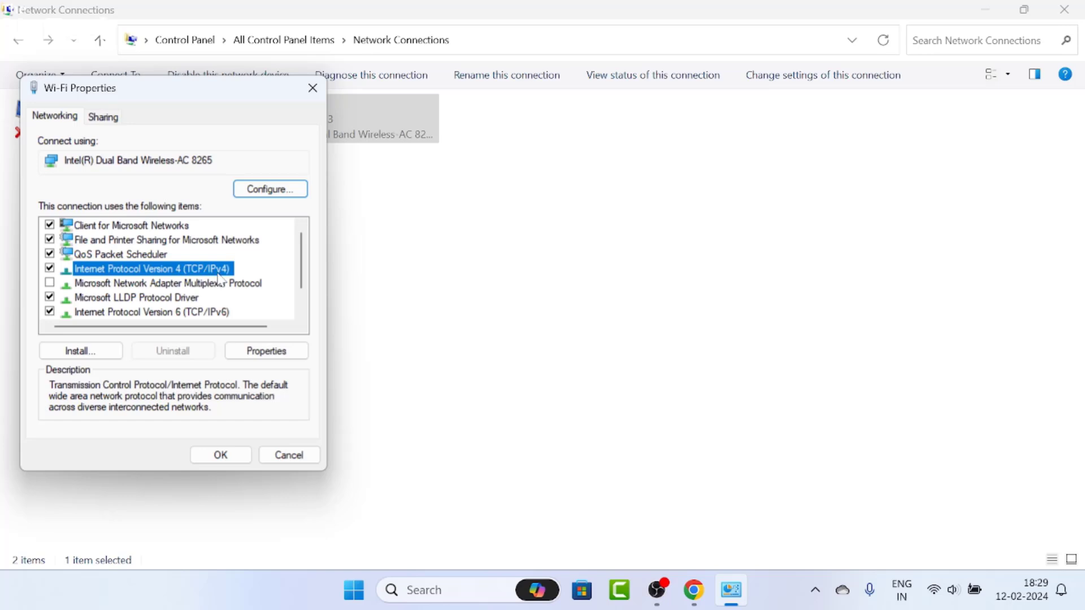
pyautogui.click(266, 353)
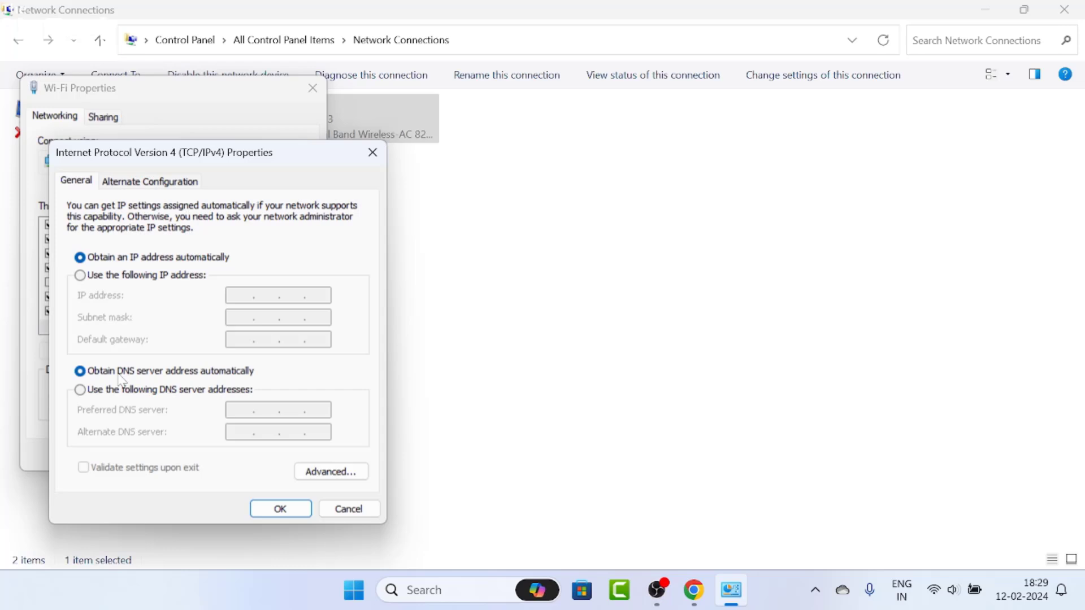
# Set the Wi-Fi IPv4 DNS servers manually to 1.1.1.1 and 1.0.0.1, then confirm and close.
pyautogui.click(84, 393)
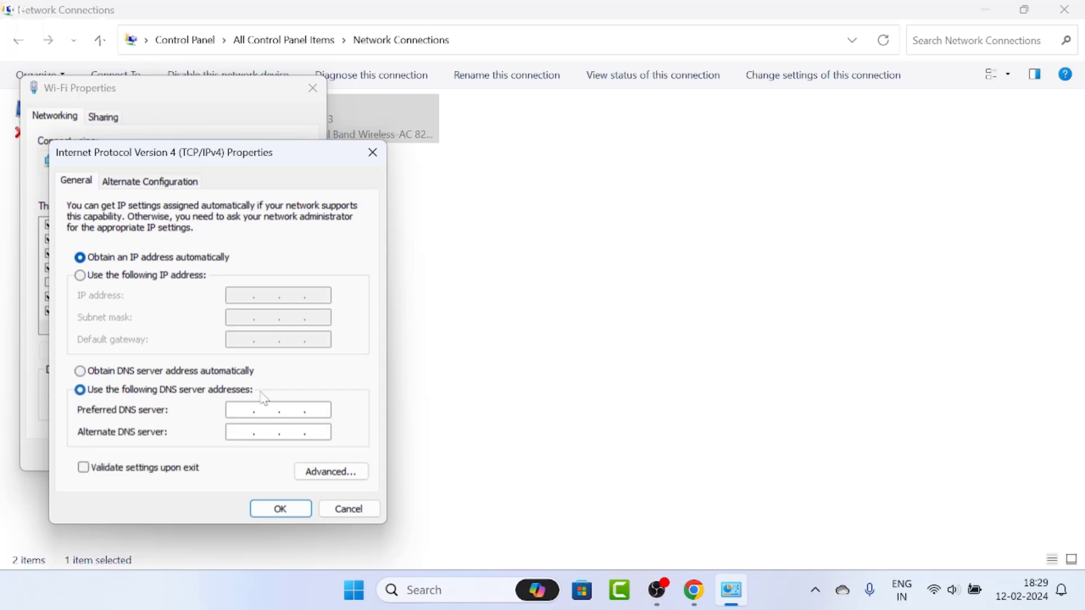
pyautogui.write('1.1.')
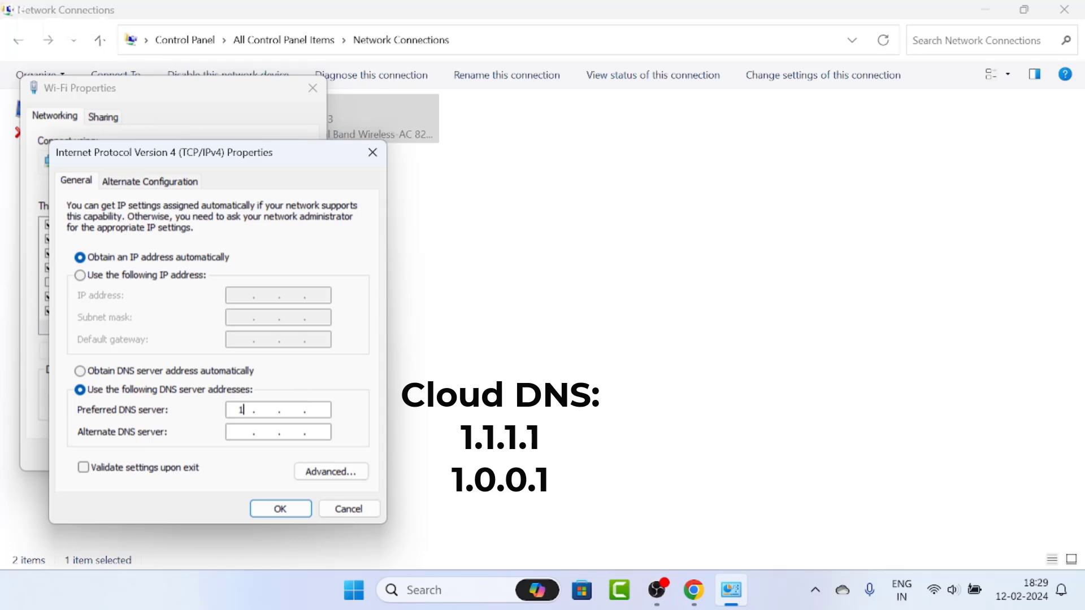
pyautogui.write('1.1')
pyautogui.write('1')
pyautogui.write('0.0.1')
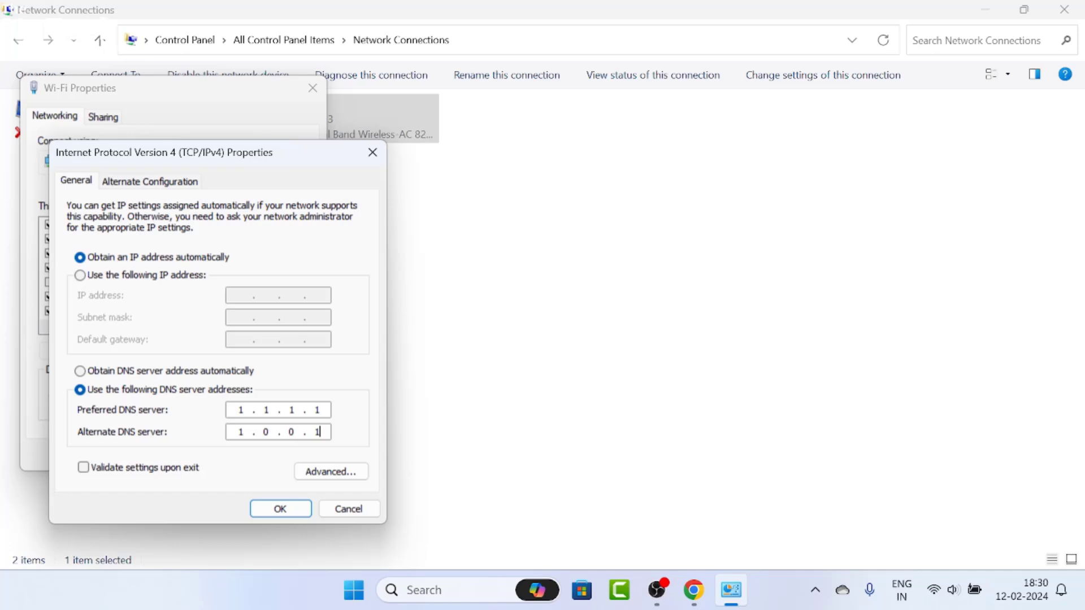
pyautogui.click(270, 513)
pyautogui.click(235, 453)
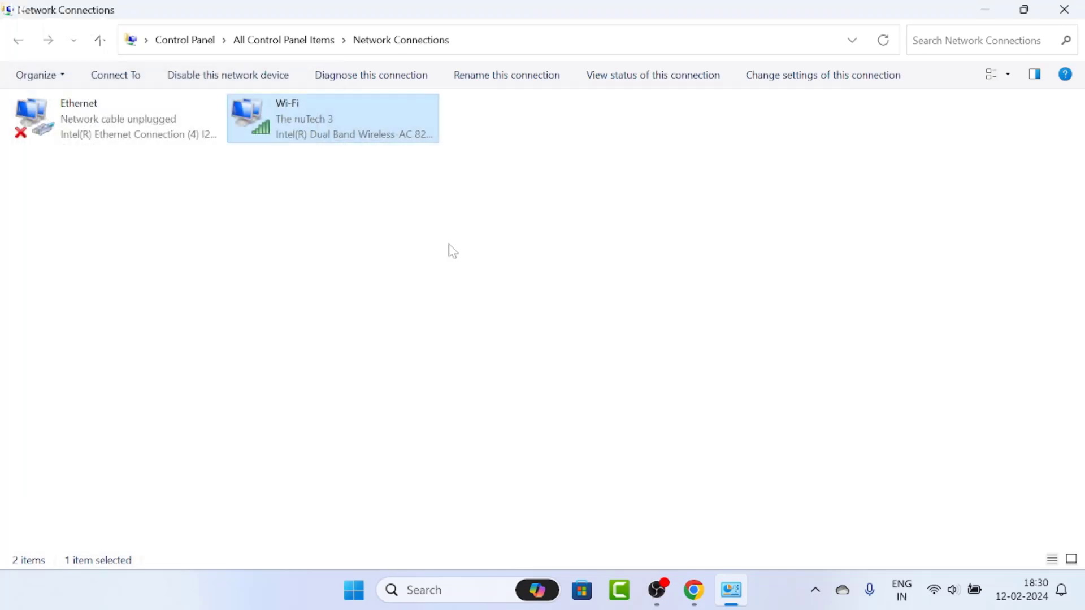
# From the Wi-Fi properties, configure the Intel Wireless-AC 8265 adapter and show its Advanced tab.
pyautogui.click(453, 251)
pyautogui.click(332, 136)
pyautogui.rightClick(331, 135)
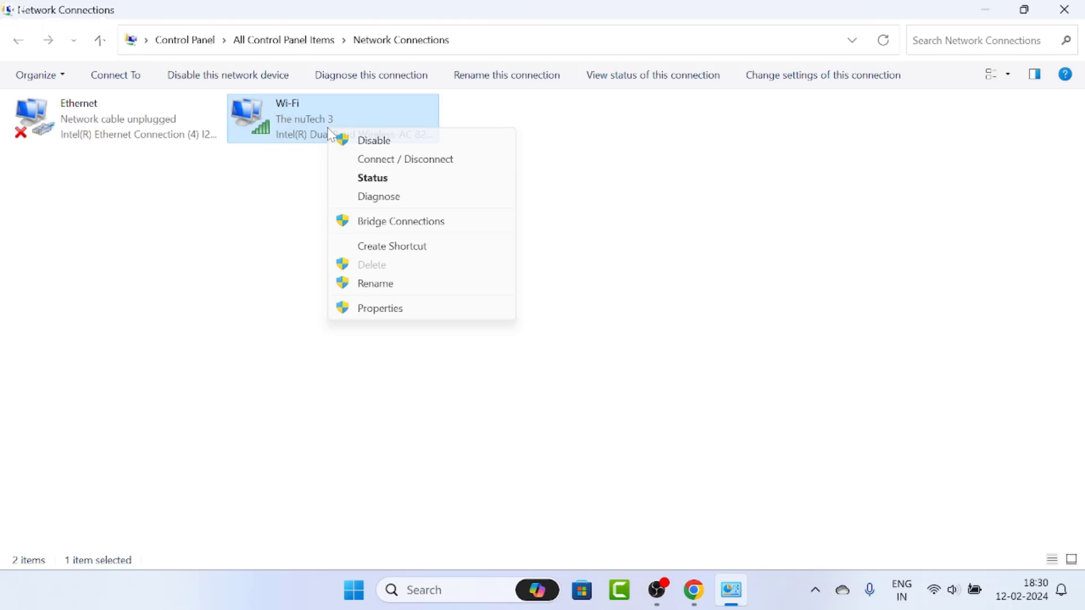
pyautogui.click(376, 315)
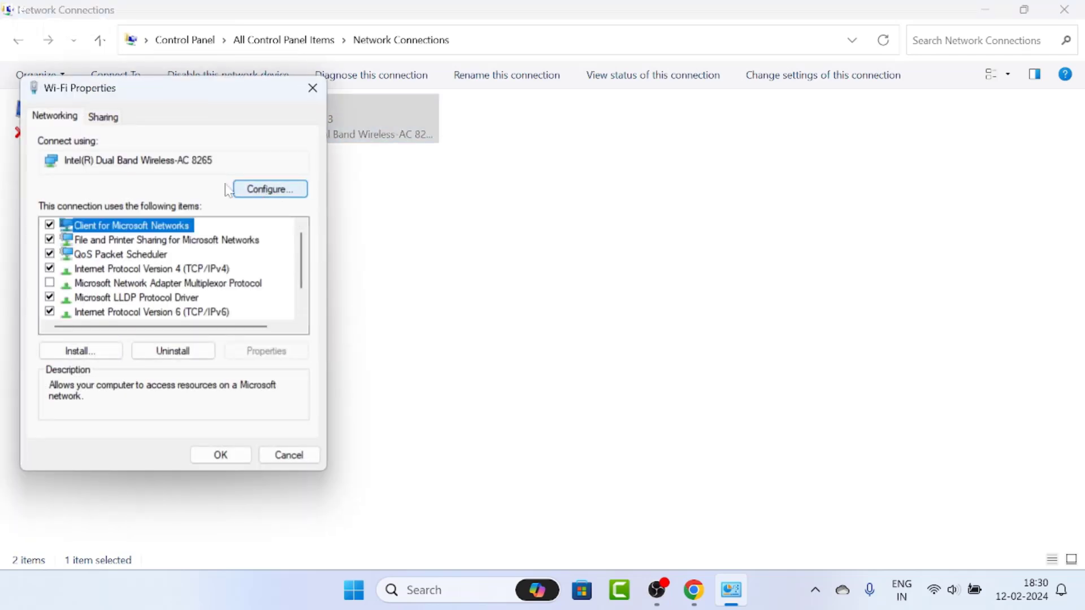
pyautogui.click(270, 192)
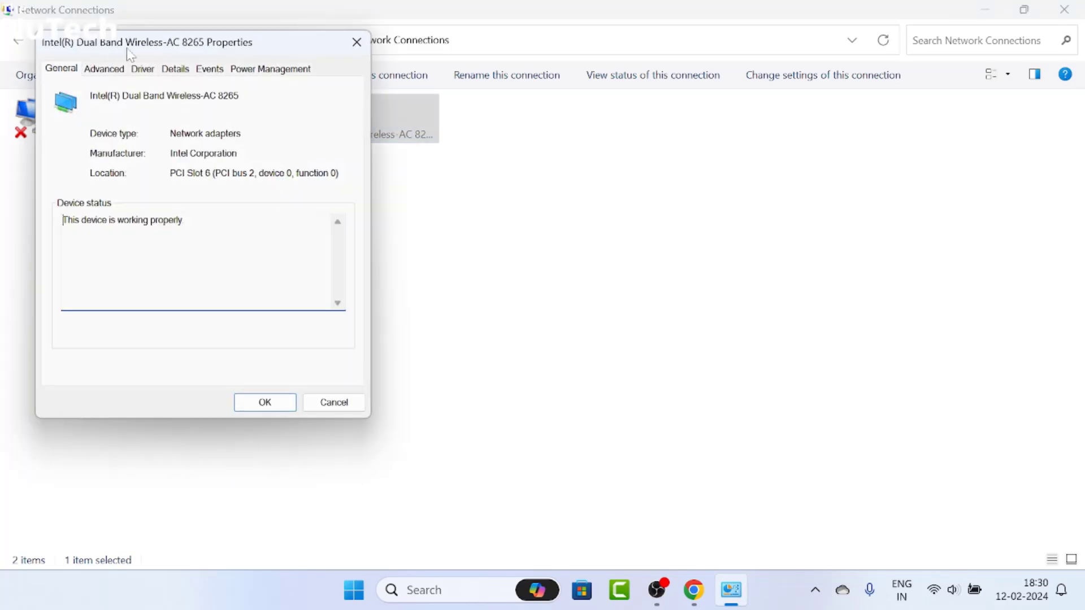
pyautogui.click(104, 68)
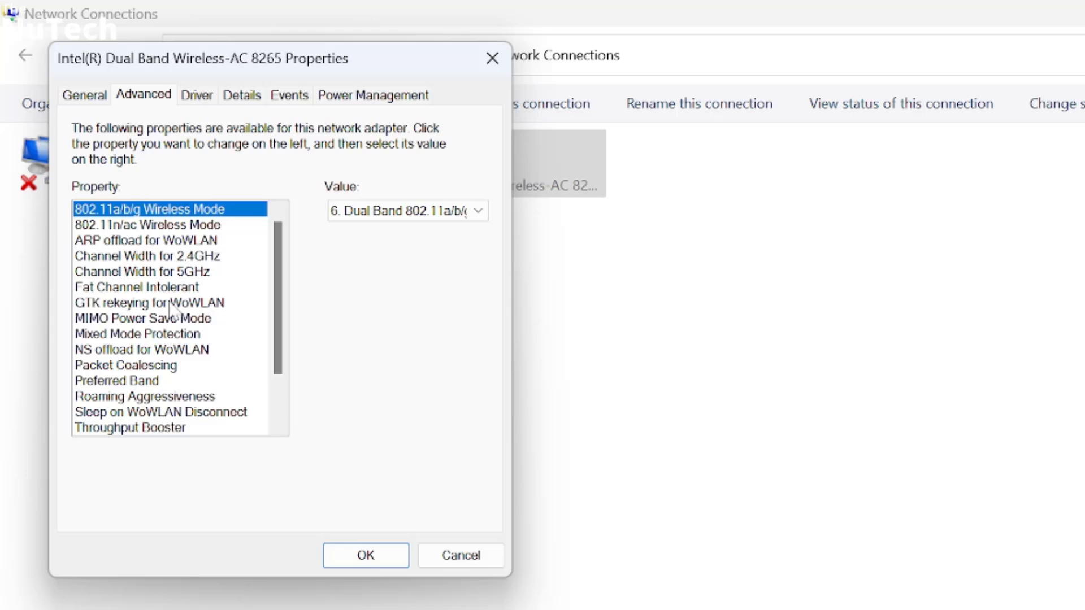
# Set the adapter's Fat Channel Intolerant property to Disabled.
pyautogui.click(120, 290)
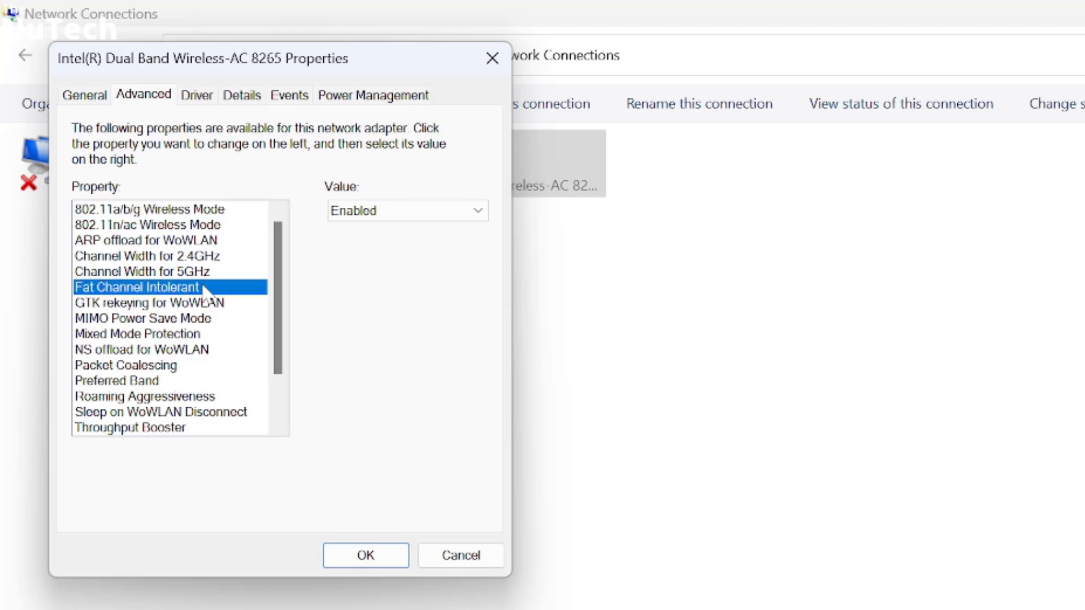
pyautogui.click(481, 216)
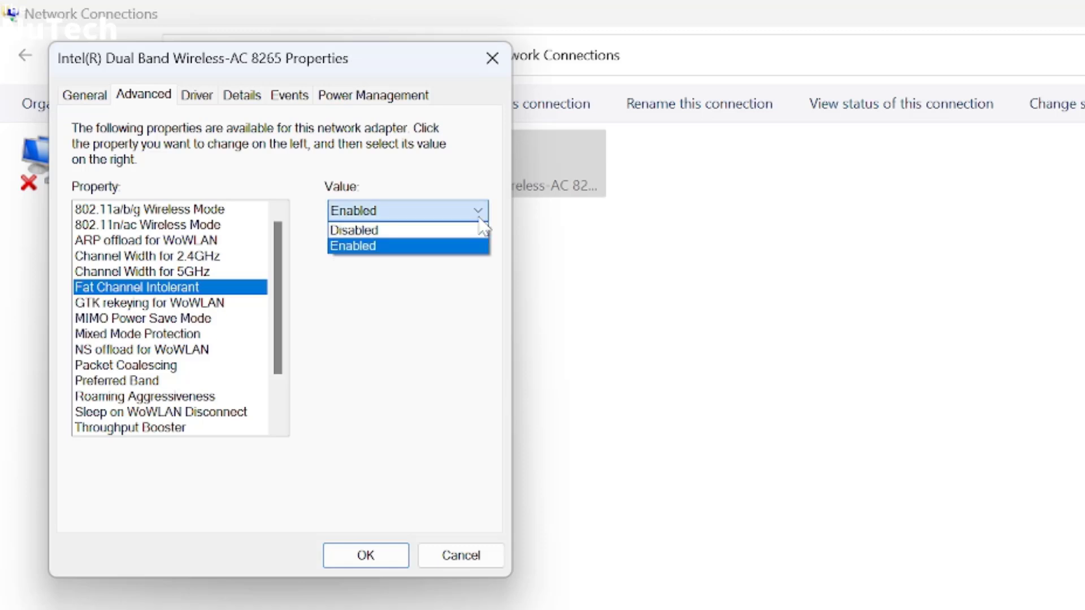
pyautogui.click(380, 233)
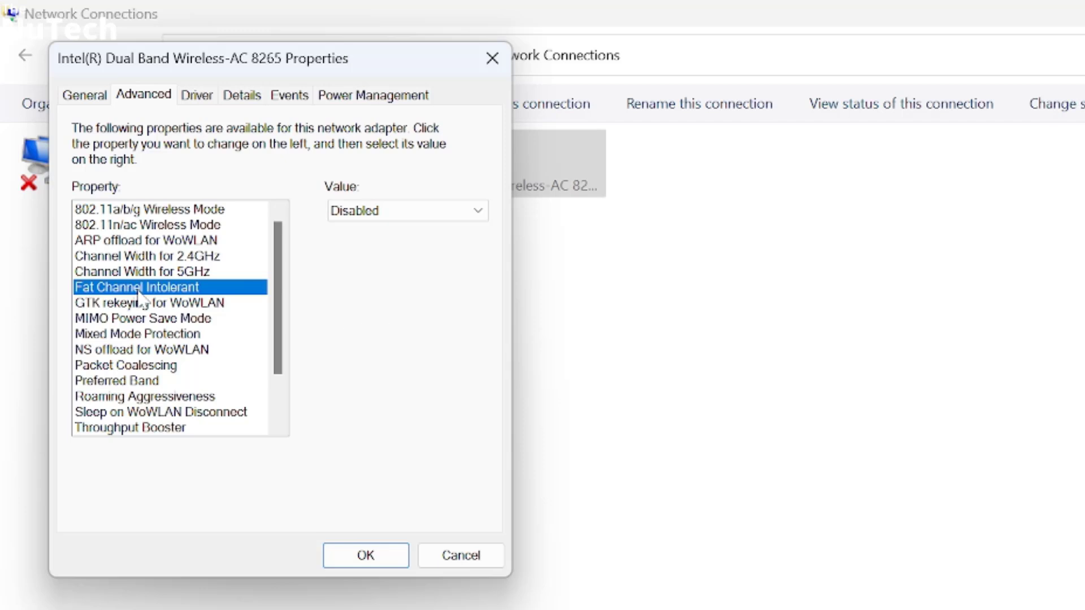
# Set the Preferred Band property to 3. Prefer 5GHz band.
pyautogui.click(115, 381)
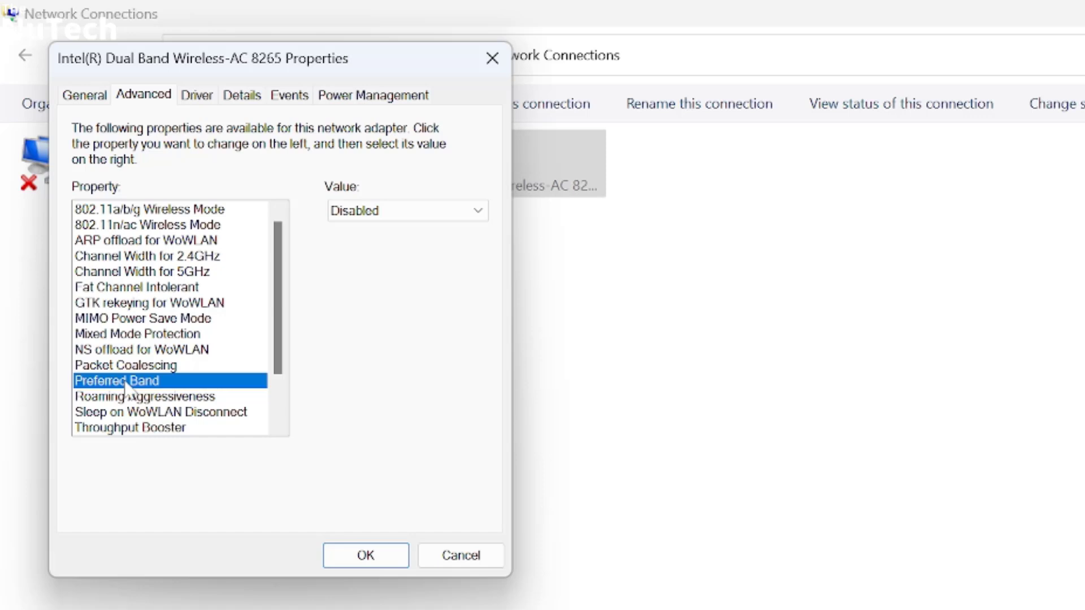
pyautogui.click(477, 211)
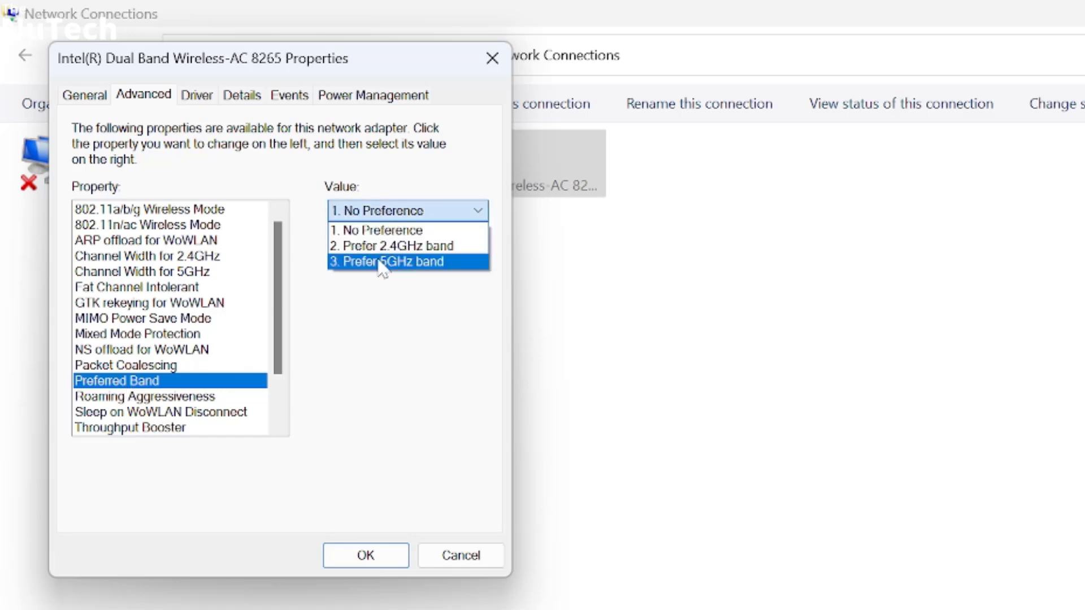
pyautogui.click(382, 262)
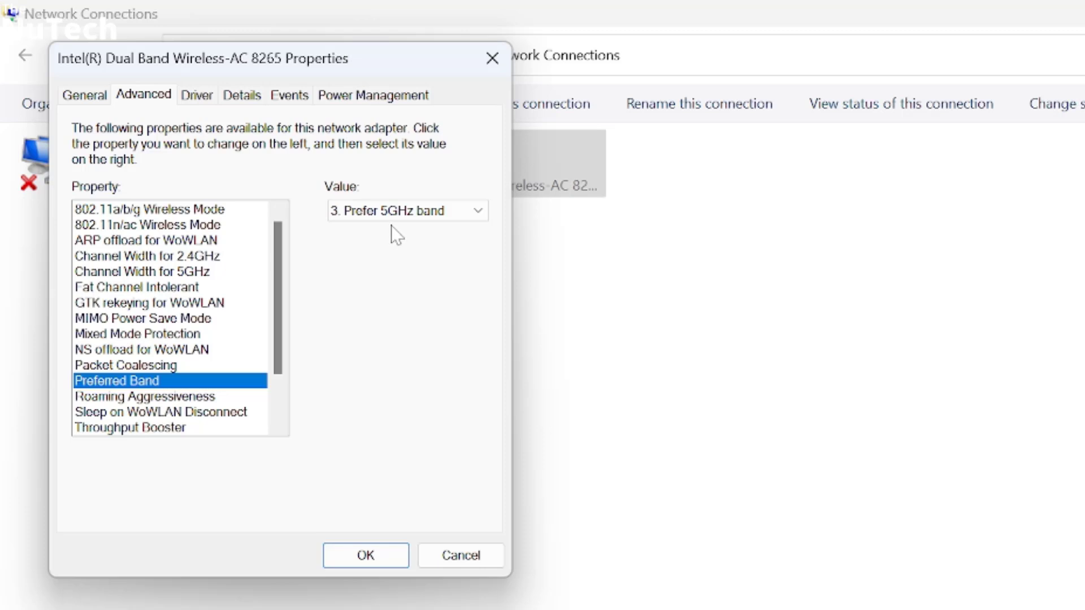
# Set Roaming Aggressiveness to 1. Lowest and verify both Channel Width settings remain Auto.
pyautogui.click(136, 397)
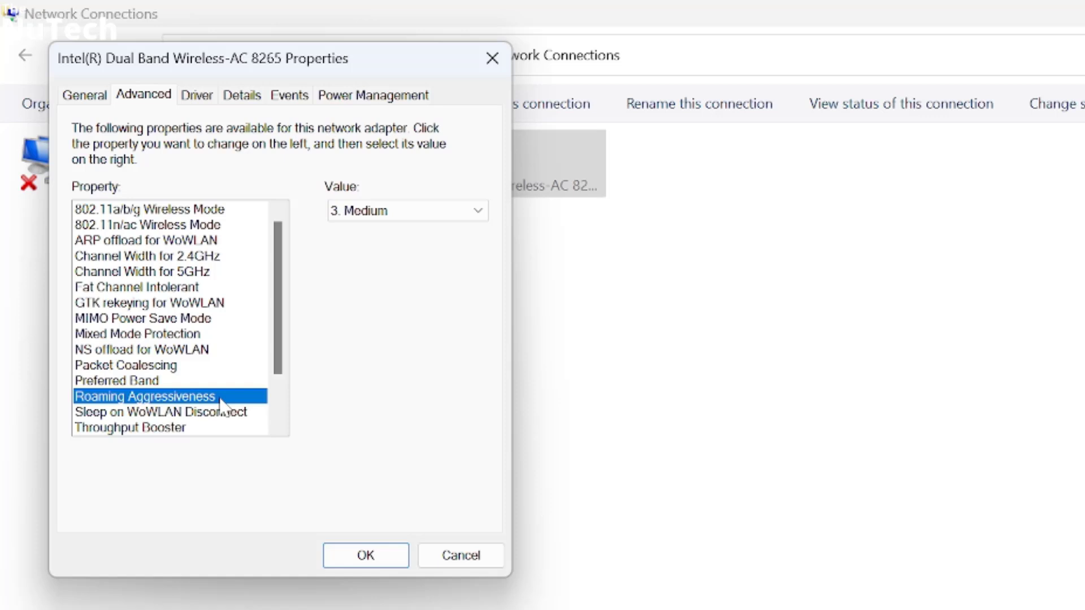
pyautogui.click(475, 217)
pyautogui.click(384, 231)
pyautogui.click(477, 219)
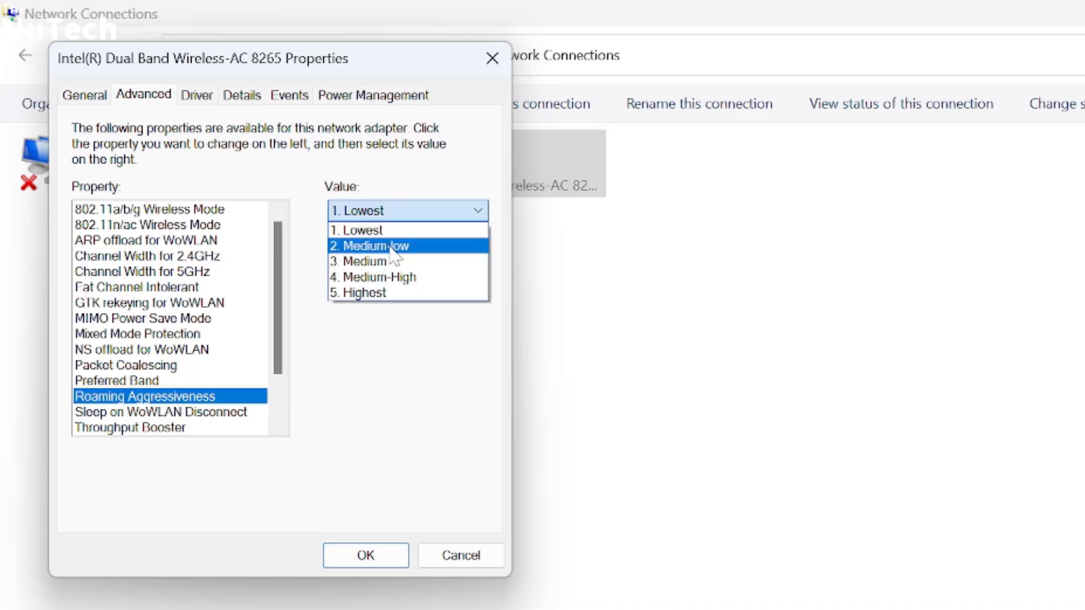
pyautogui.click(338, 420)
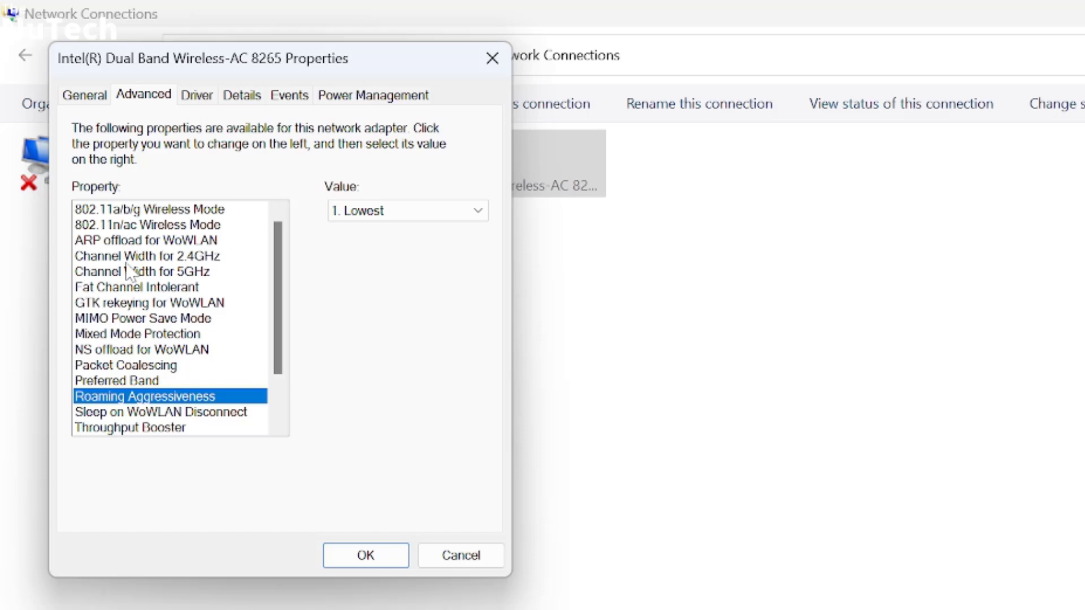
pyautogui.click(149, 257)
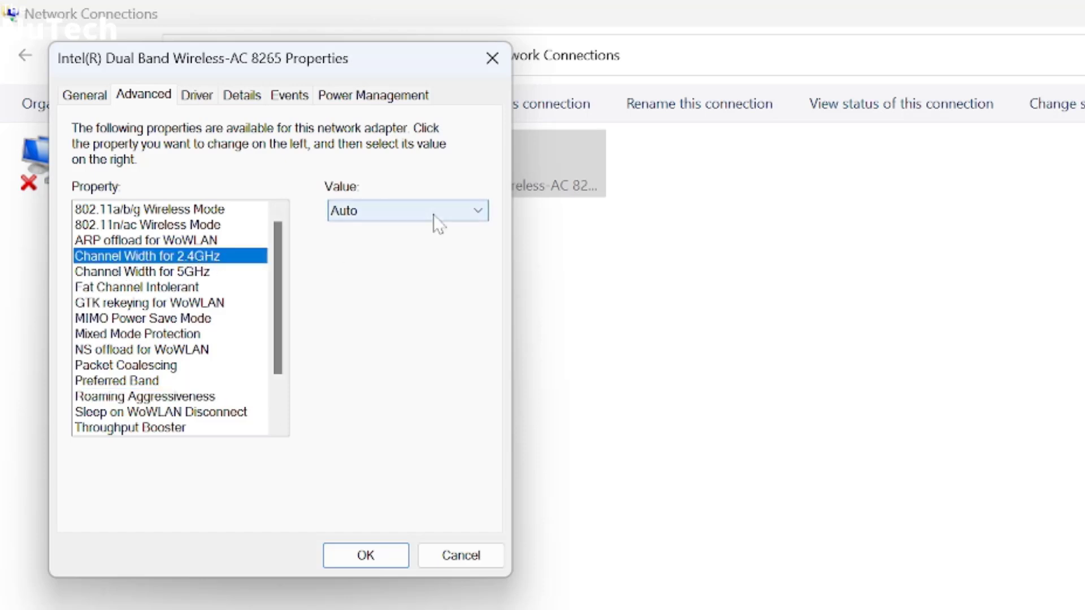
pyautogui.click(172, 274)
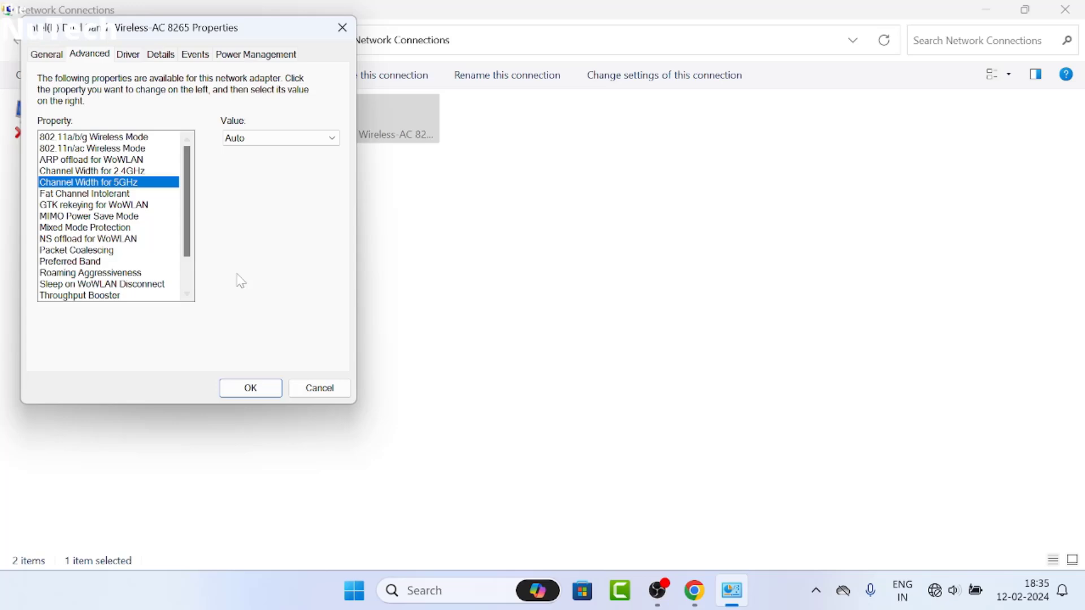
# Apply the adapter settings, close Network Connections, and briefly check the Wi-Fi network list.
pyautogui.click(250, 387)
pyautogui.click(1063, 9)
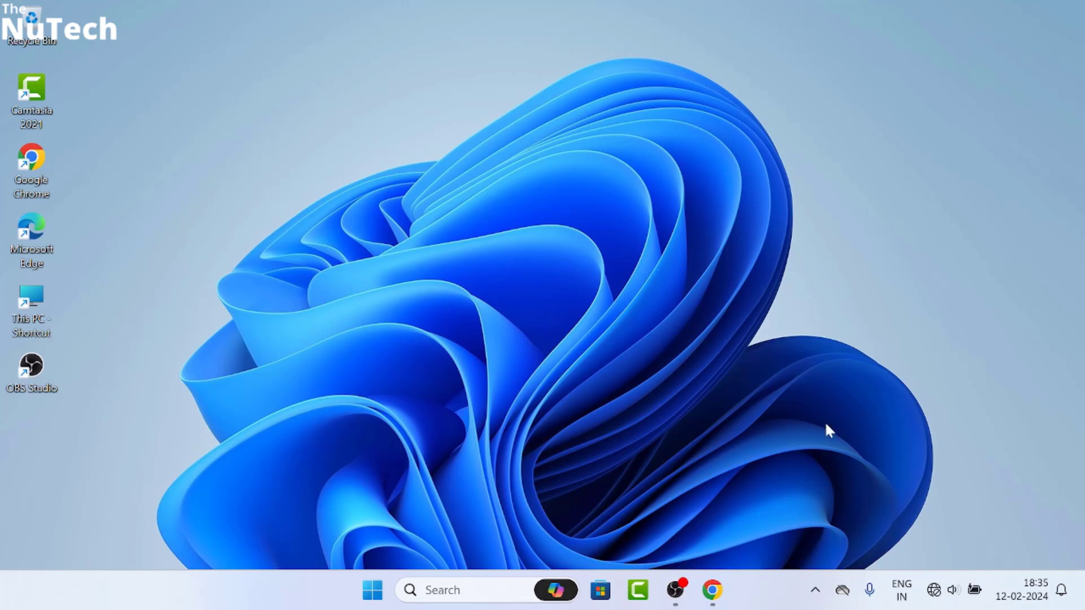
pyautogui.click(952, 590)
pyautogui.click(850, 254)
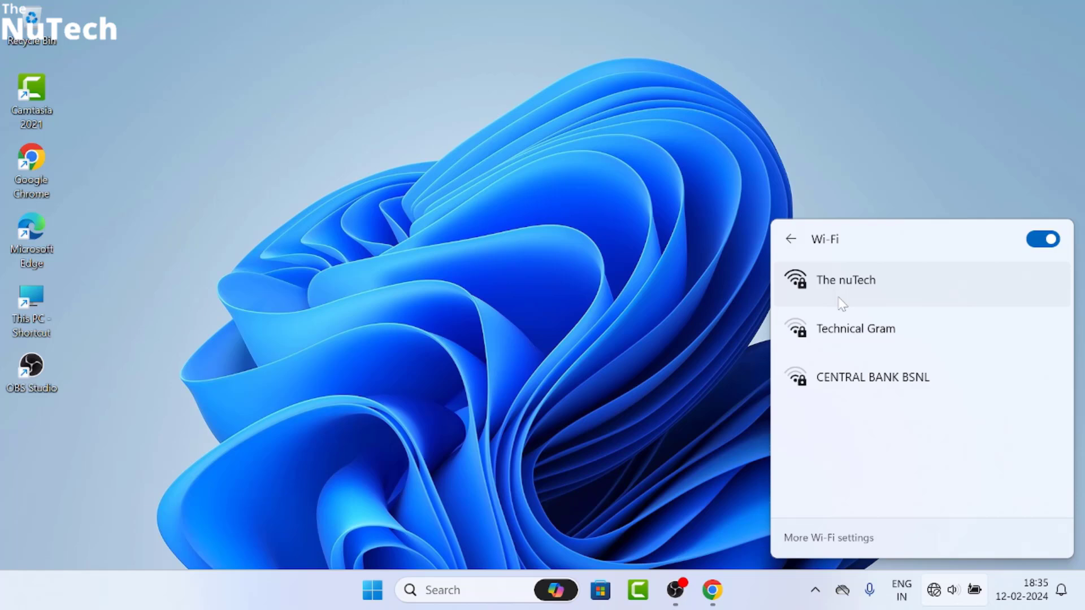
pyautogui.click(540, 248)
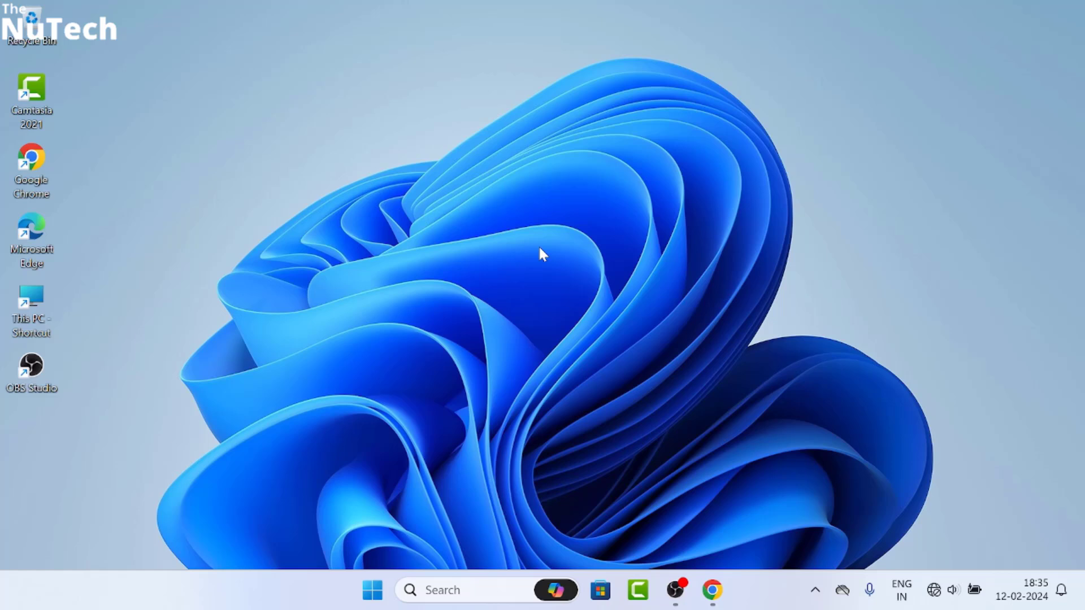